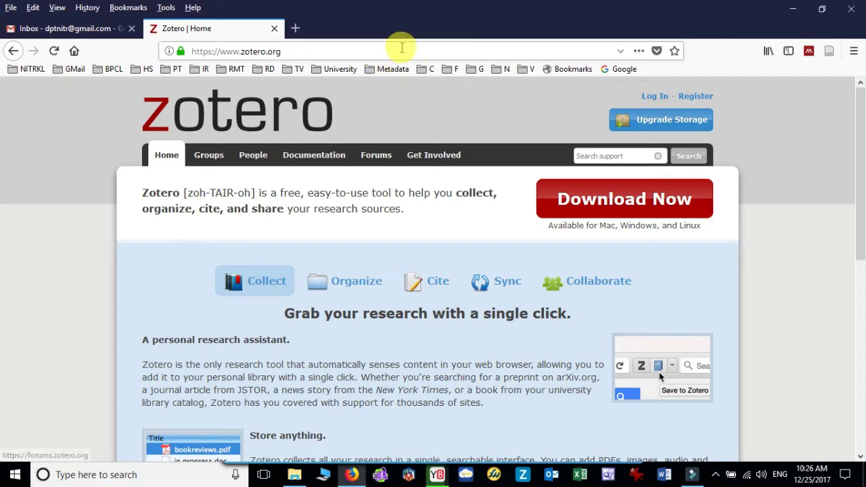
# - Go to the zotero.org Register page and scroll down to the sign-up form
pyautogui.click(404, 51)
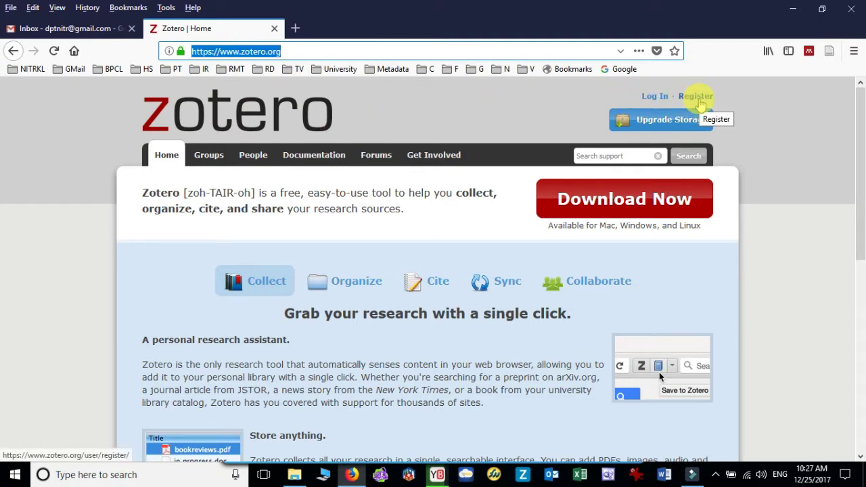
pyautogui.click(700, 101)
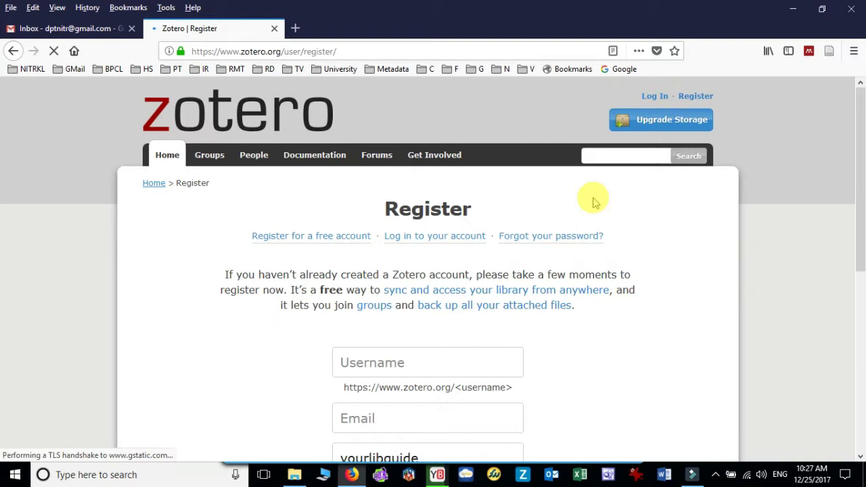
pyautogui.scroll(-3, 589, 202)
pyautogui.scroll(-2, 582, 201)
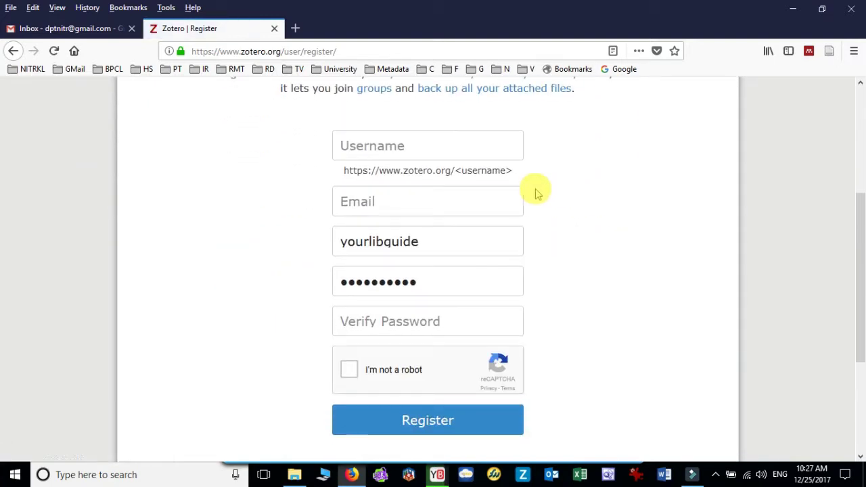
pyautogui.click(445, 149)
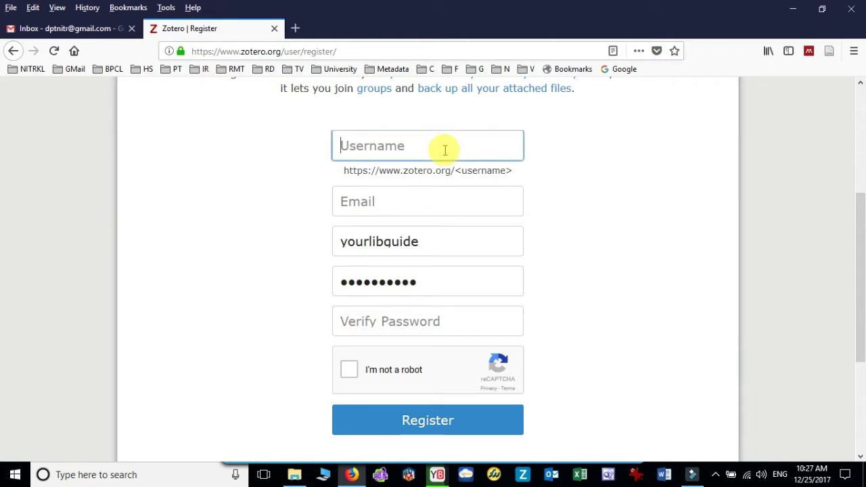
pyautogui.write('dptnitr')
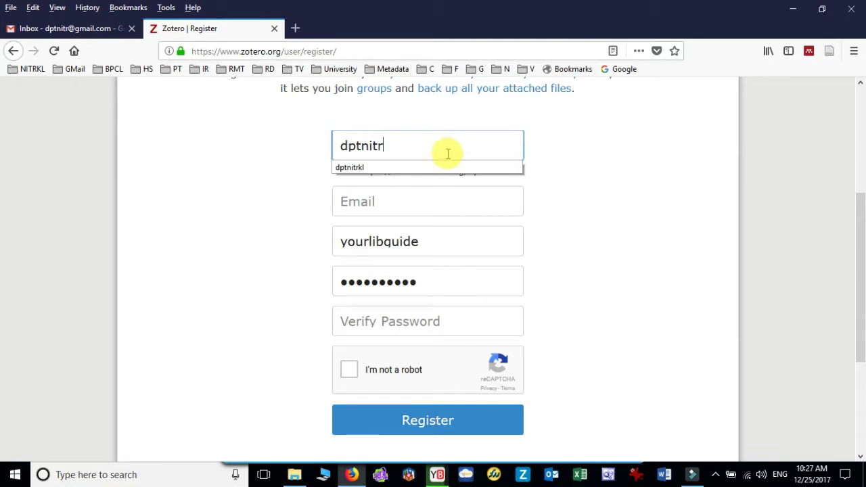
pyautogui.click(448, 206)
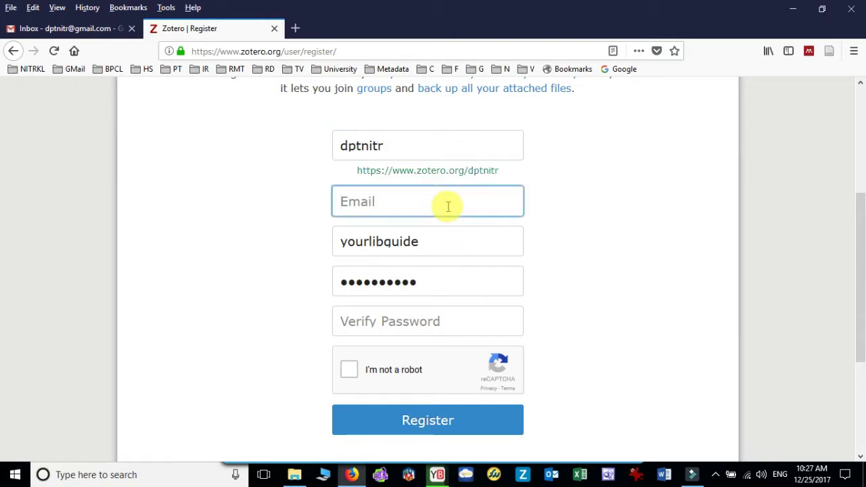
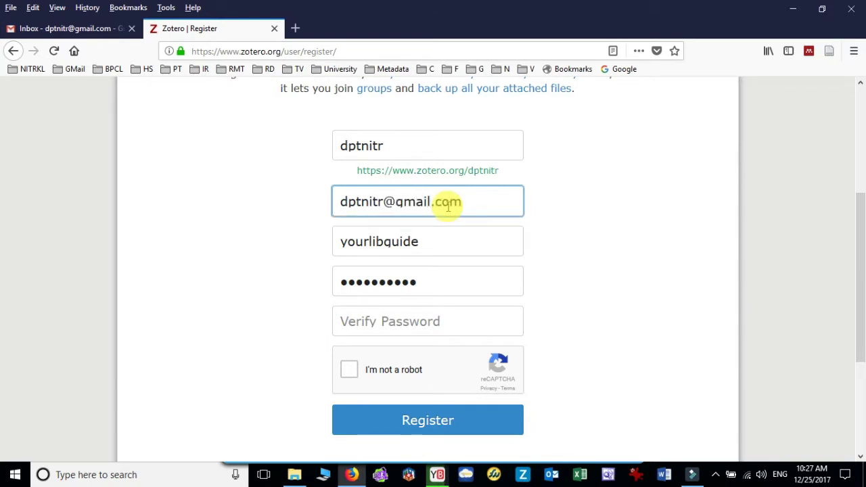
pyautogui.press('Tab')
# - Replace the wrongly autofilled Confirm Email text with the correct email address
pyautogui.click(570, 218)
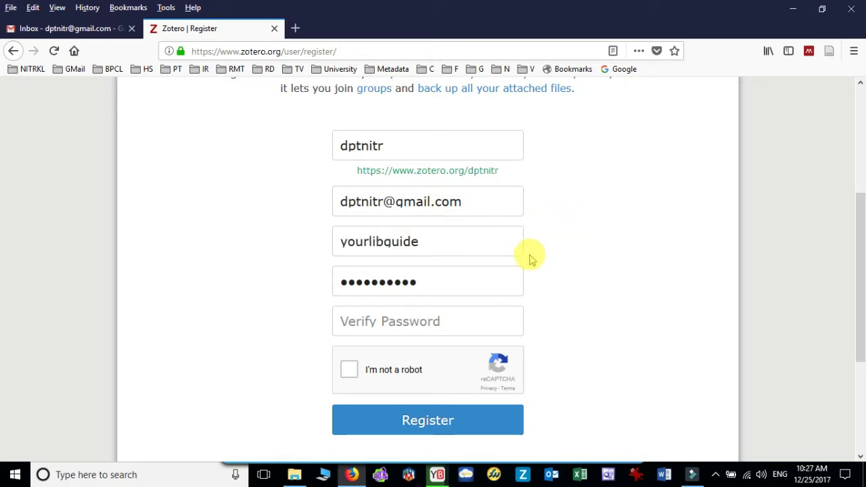
pyautogui.click(439, 242)
pyautogui.press('BackSpace')
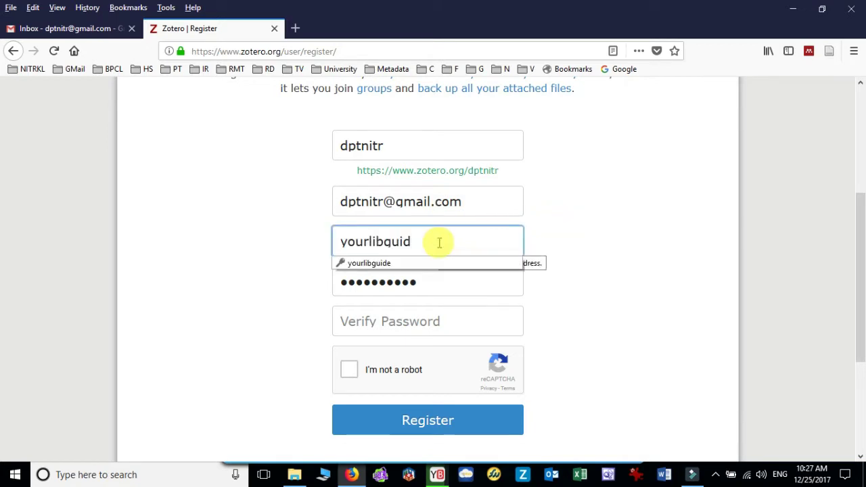
pyautogui.press('BackSpace')
pyautogui.press('BackSpace')
pyautogui.press('BackSpace')
pyautogui.press('BackSpace')
pyautogui.press('BackSpace')
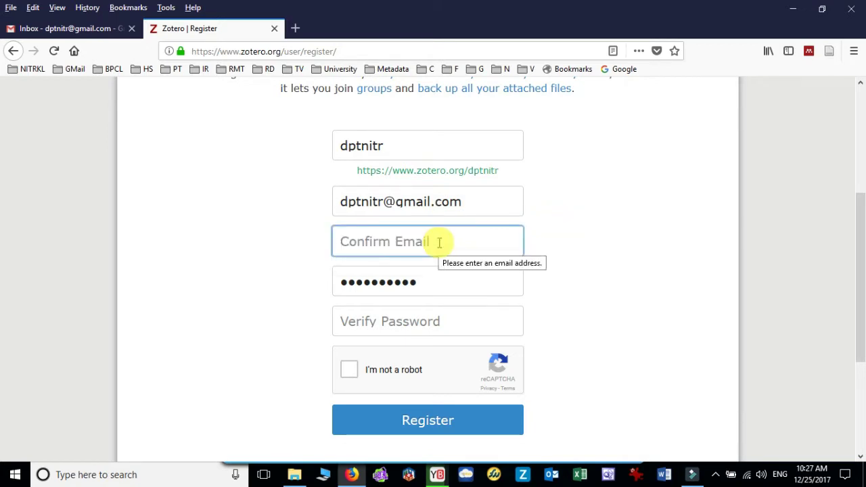
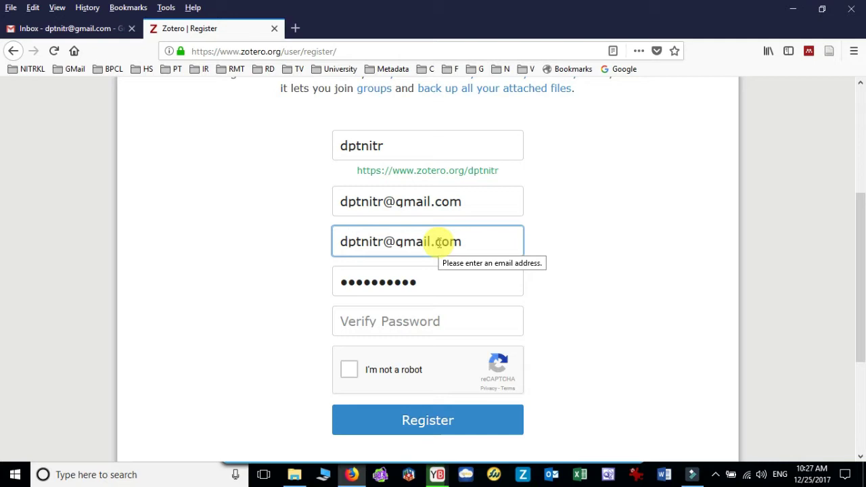
# - Replace the autofilled password with a new one and repeat it in Verify Password
pyautogui.click(447, 284)
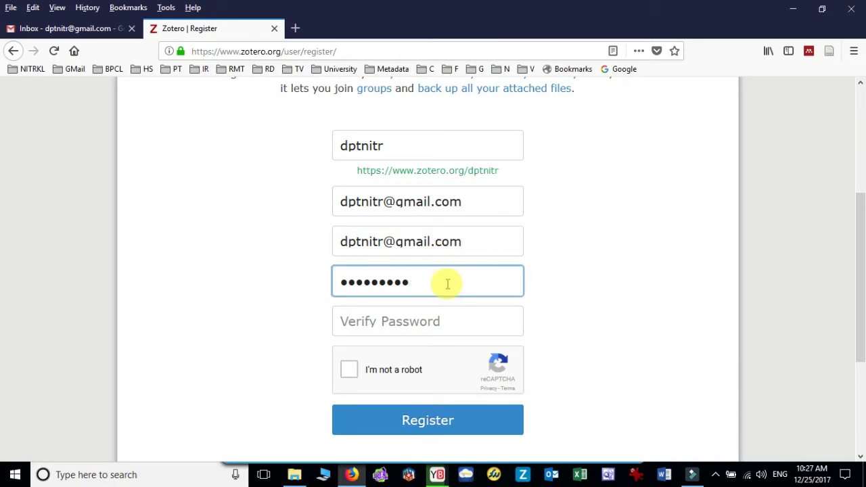
pyautogui.press('BackSpace')
pyautogui.press('BackSpace')
pyautogui.press('BackSpace')
pyautogui.press('BackSpace')
pyautogui.press('Tab')
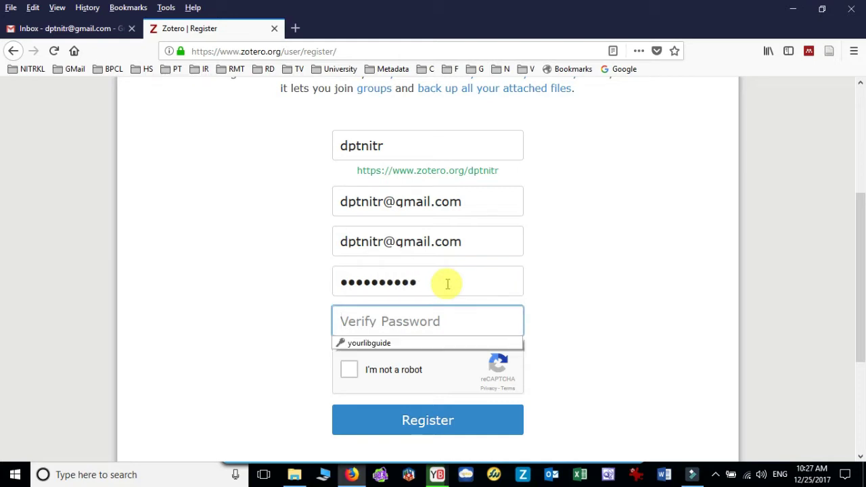
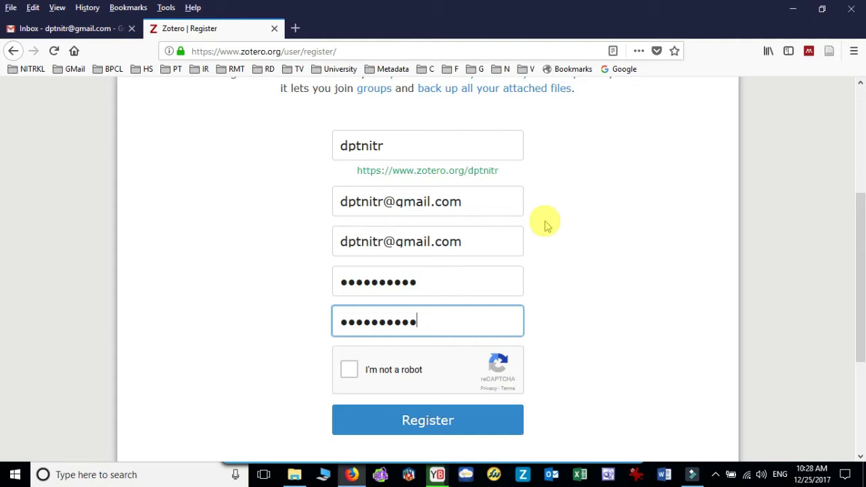
# - Tick the 'I'm not a robot' reCAPTCHA checkbox and submit the Zotero registration
pyautogui.click(349, 370)
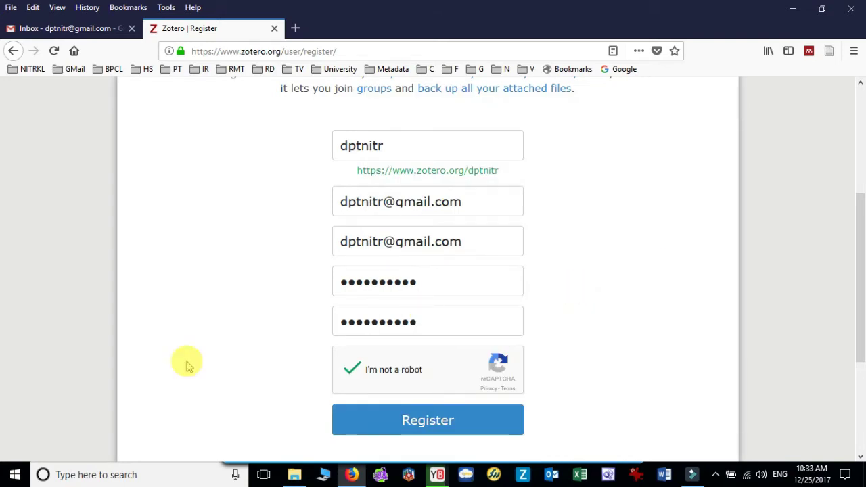
pyautogui.click(472, 431)
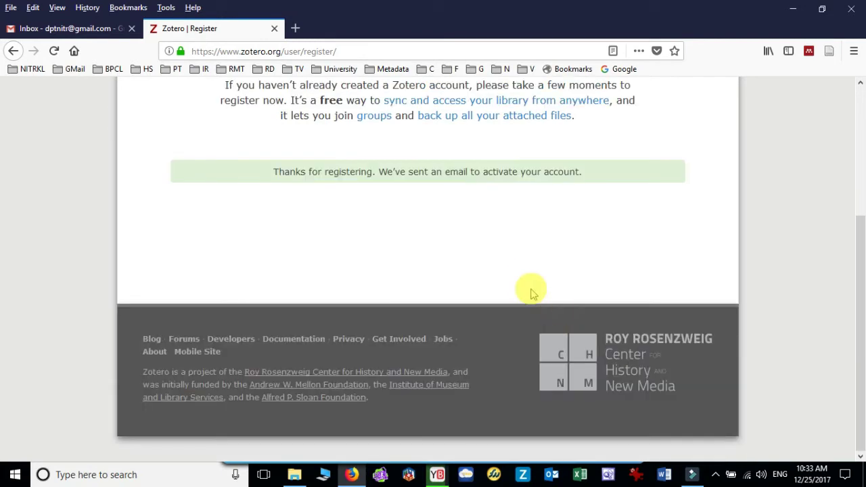
pyautogui.scroll(2, 474, 277)
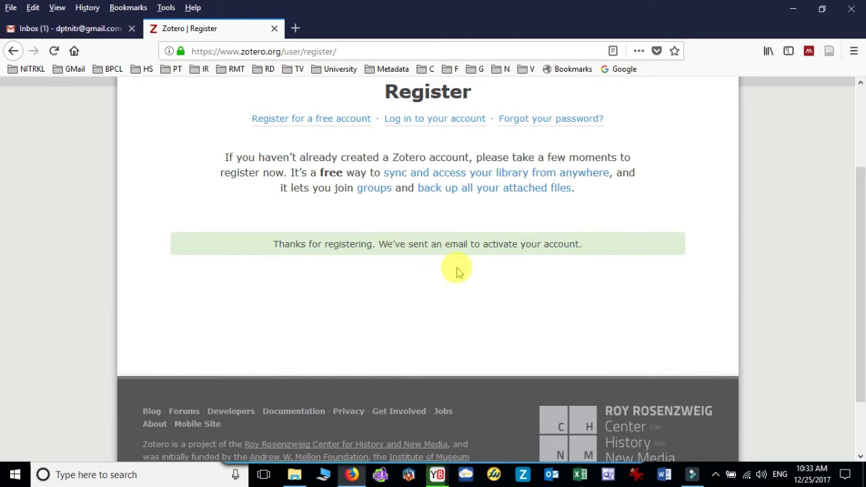
# - Open the Welcome to Zotero message in the Gmail inbox tab
pyautogui.click(100, 29)
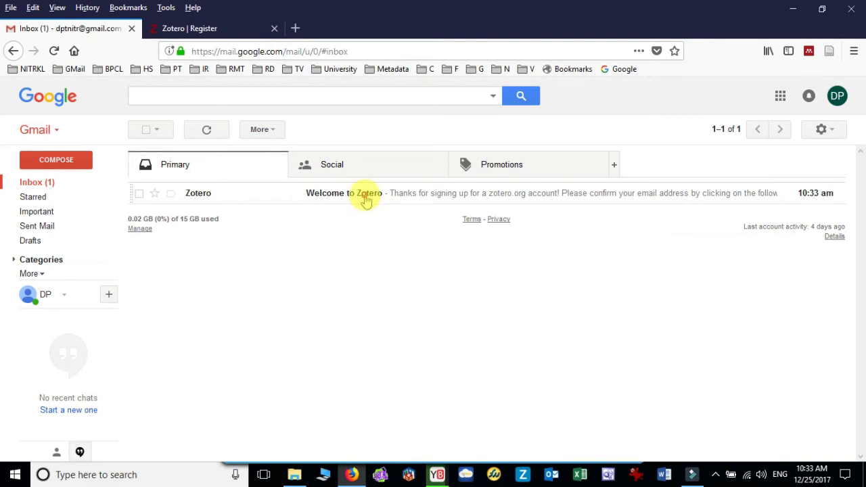
pyautogui.click(364, 196)
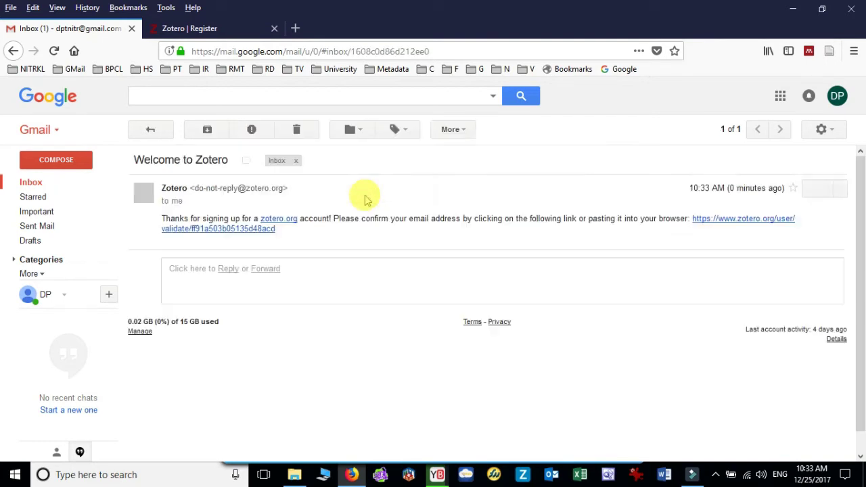